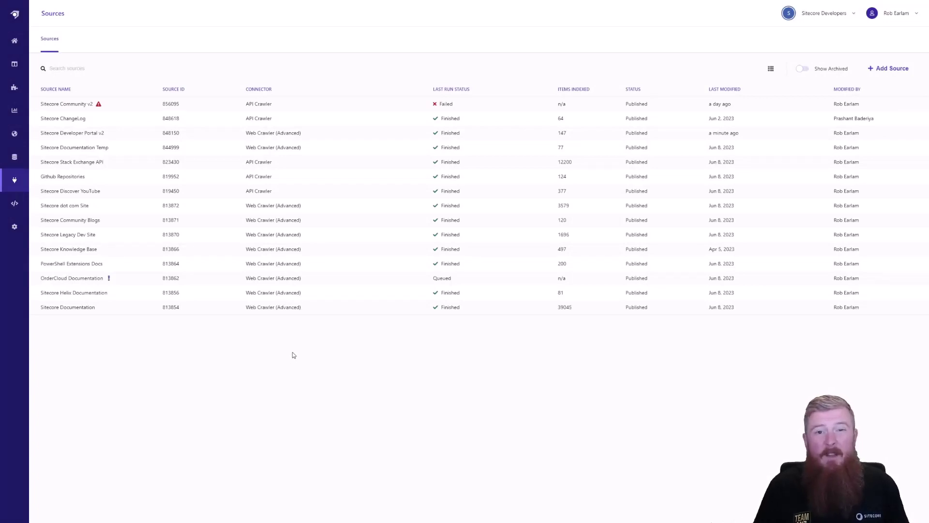
Step: Open the Sitecore Developer Portal v2 source and review its sitemap trigger, leaving it without saving
{"action": "left_click", "coordinate": [92, 136]}
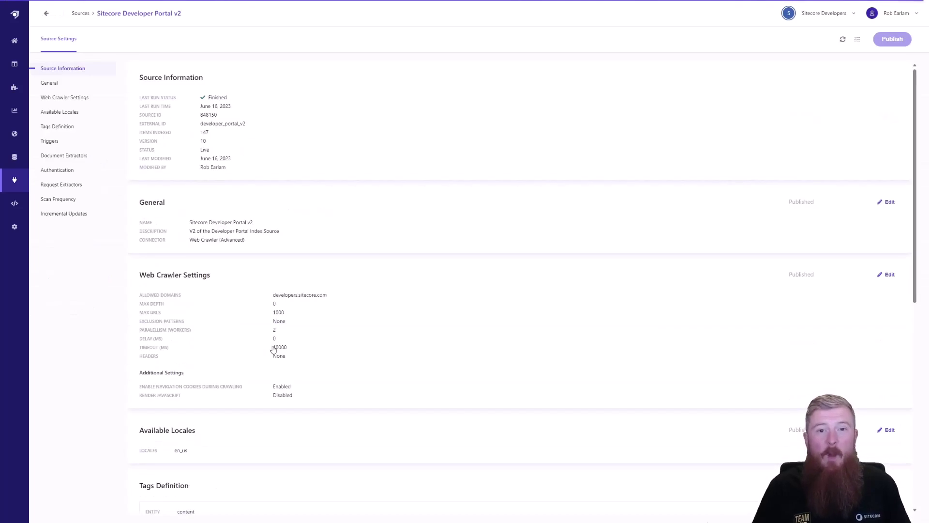
{"action": "scroll", "coordinate": [294, 317], "scroll_direction": "down", "scroll_amount": 7}
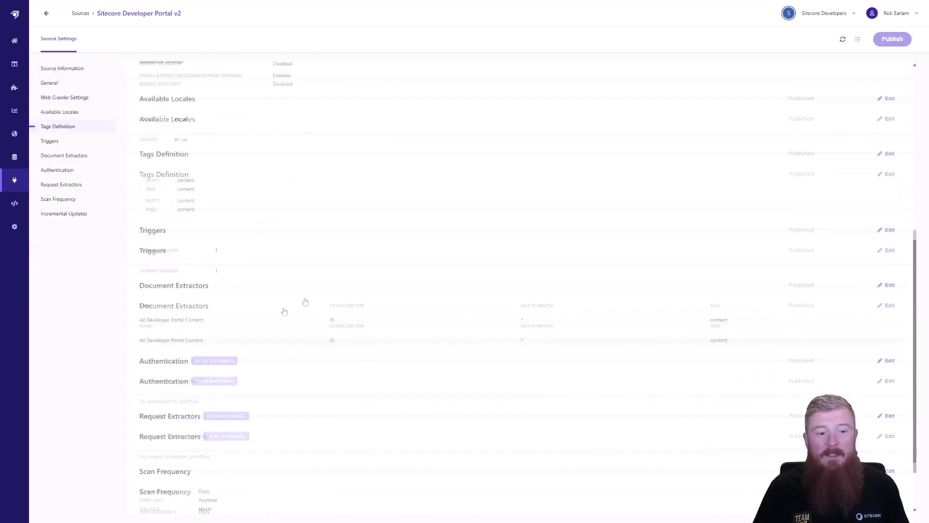
{"action": "left_click", "coordinate": [219, 241]}
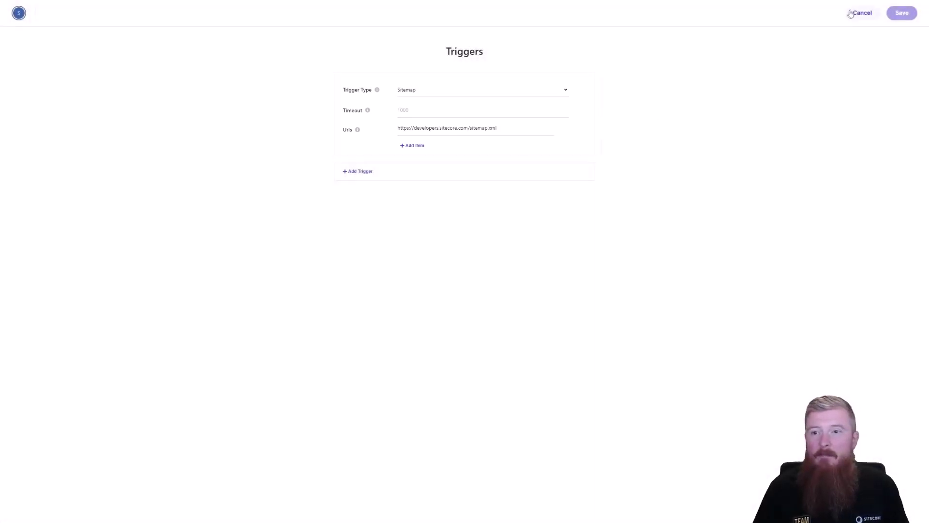
{"action": "left_click", "coordinate": [850, 14]}
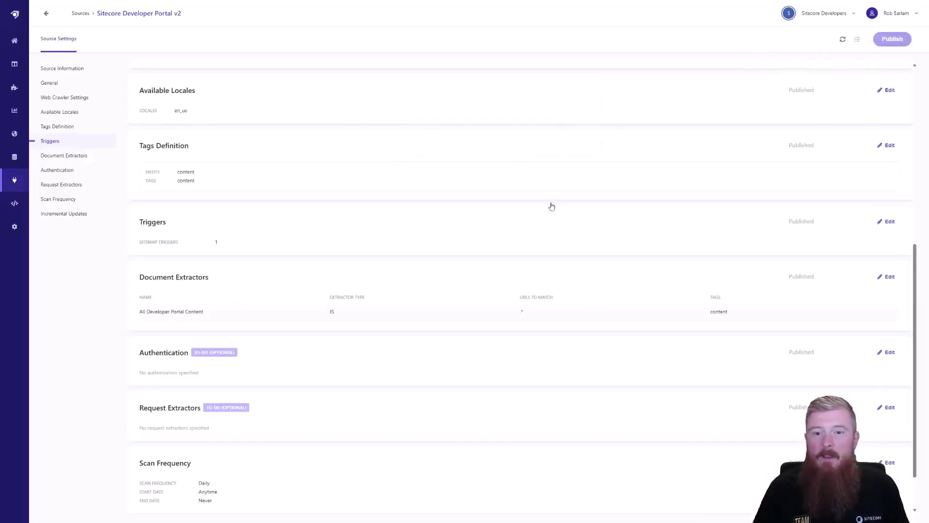
Step: Review the content tagger in the All Developer Portal Content document extractor, and exit the extractor settings without saving
{"action": "scroll", "coordinate": [560, 198], "scroll_direction": "down", "scroll_amount": 2}
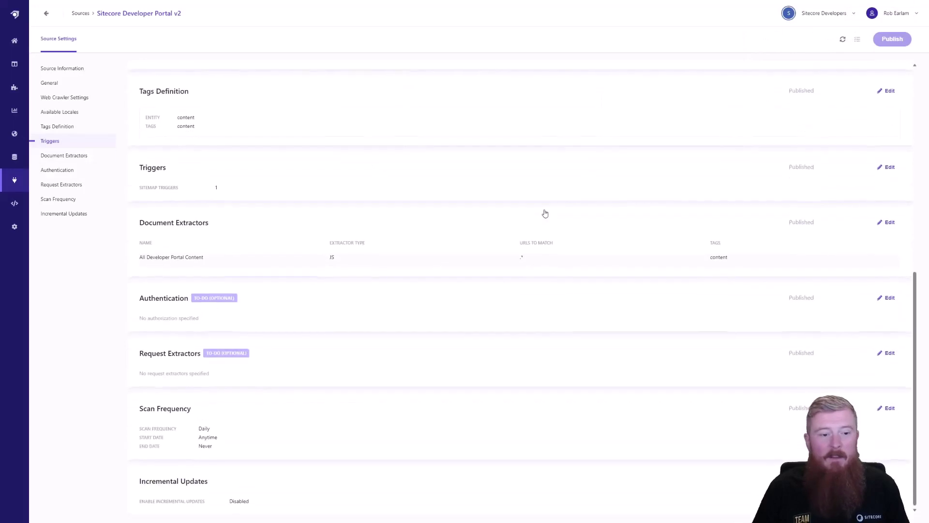
{"action": "left_click", "coordinate": [375, 261]}
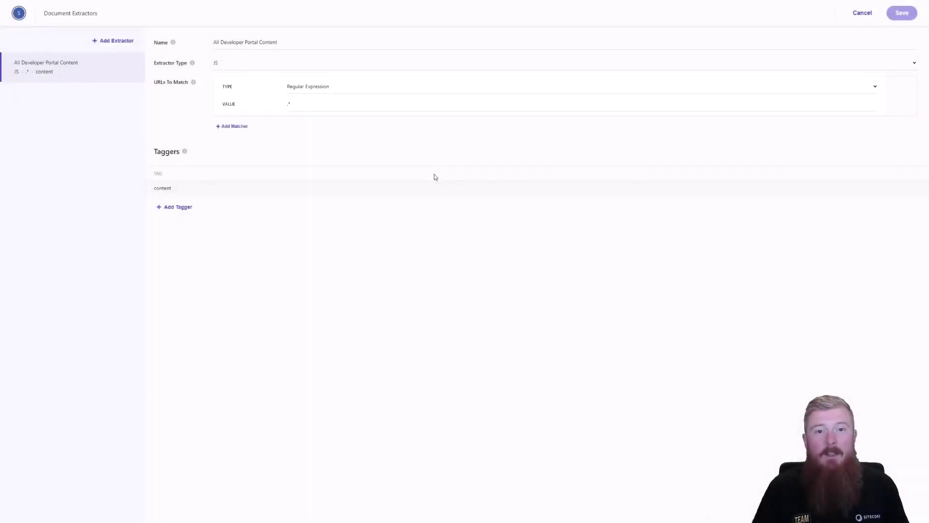
{"action": "left_click", "coordinate": [901, 189]}
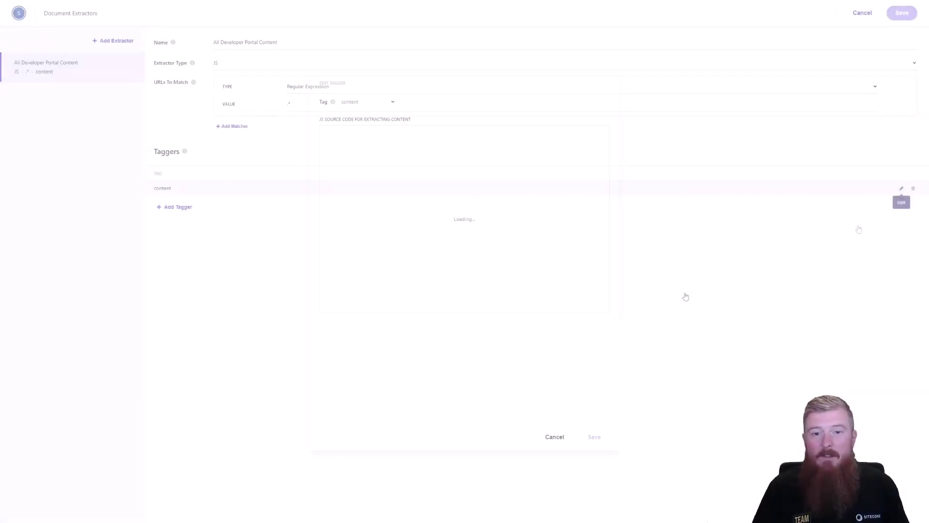
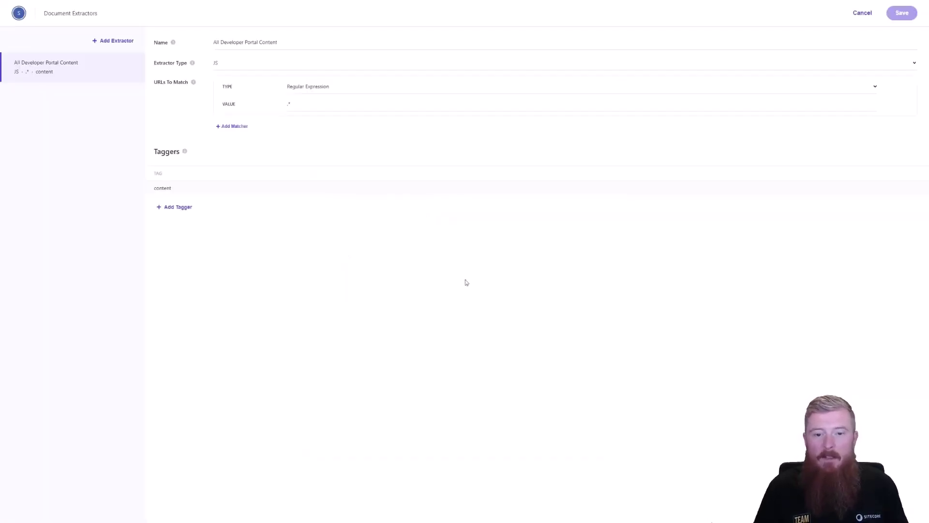
{"action": "left_click", "coordinate": [857, 14]}
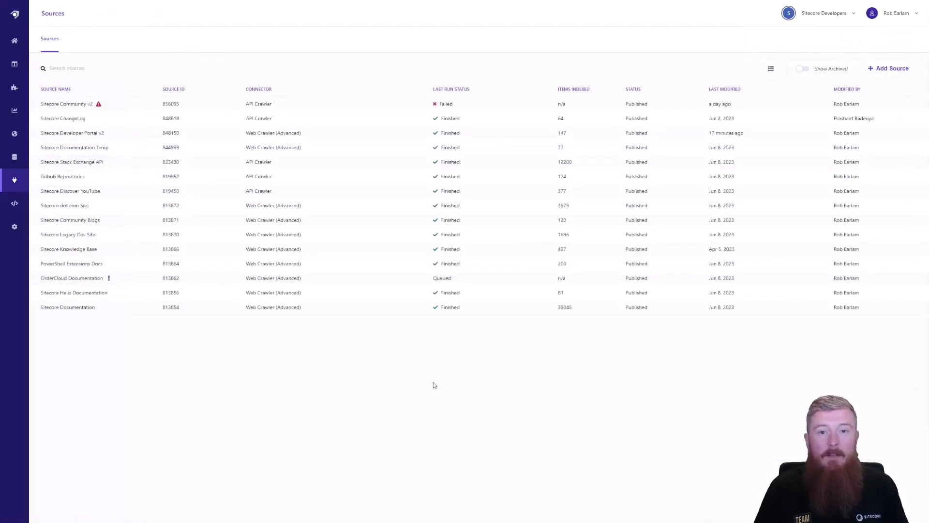
Step: Open the Sitecore Documentation source and examine its sitemap index triggers, leaving them without saving
{"action": "left_click", "coordinate": [85, 309]}
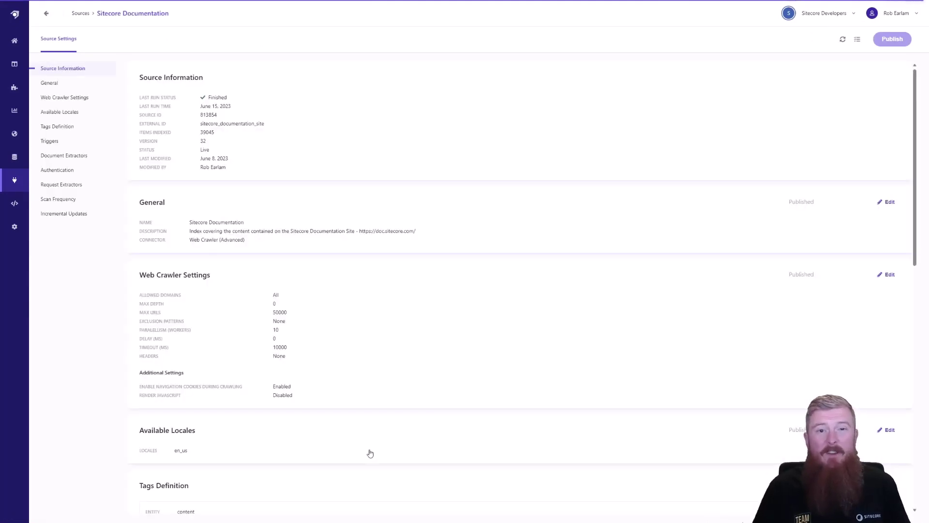
{"action": "scroll", "coordinate": [450, 332], "scroll_direction": "down", "scroll_amount": 2}
{"action": "scroll", "coordinate": [450, 332], "scroll_direction": "down", "scroll_amount": 3}
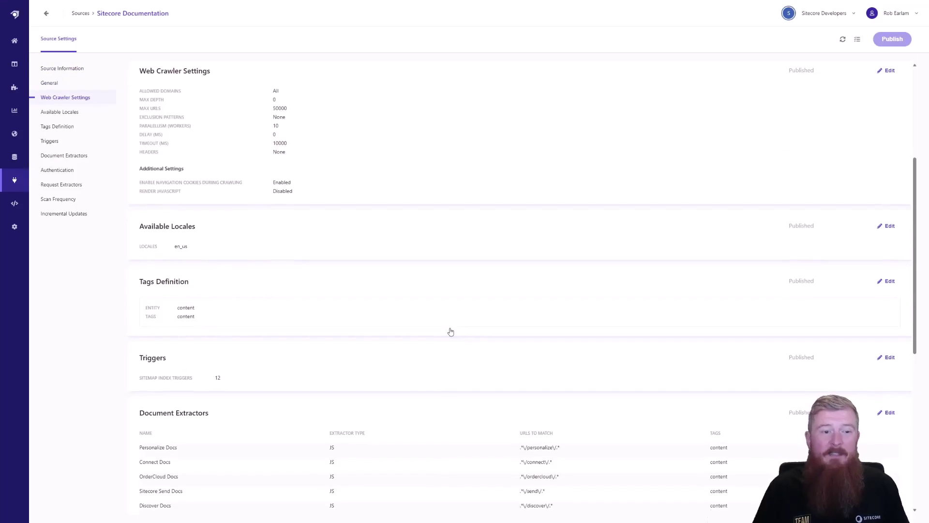
{"action": "scroll", "coordinate": [451, 332], "scroll_direction": "down", "scroll_amount": 3}
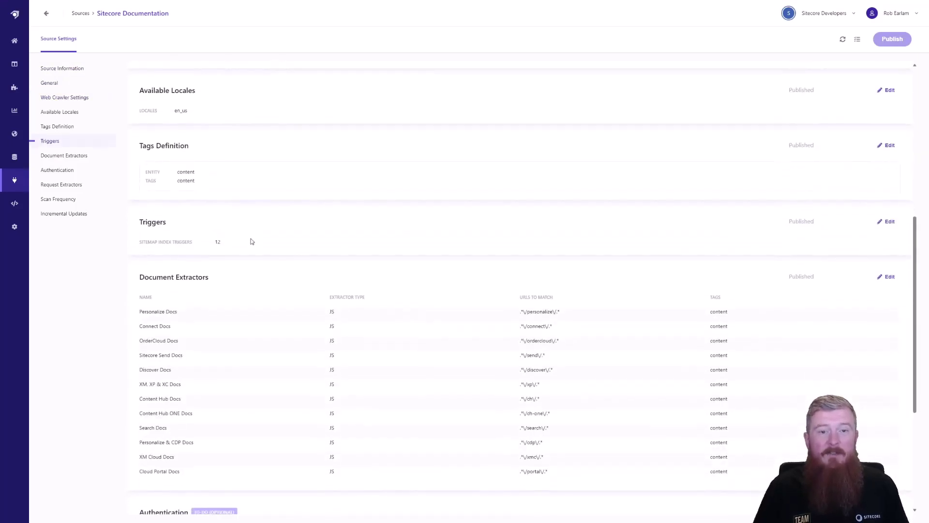
{"action": "left_click", "coordinate": [251, 241]}
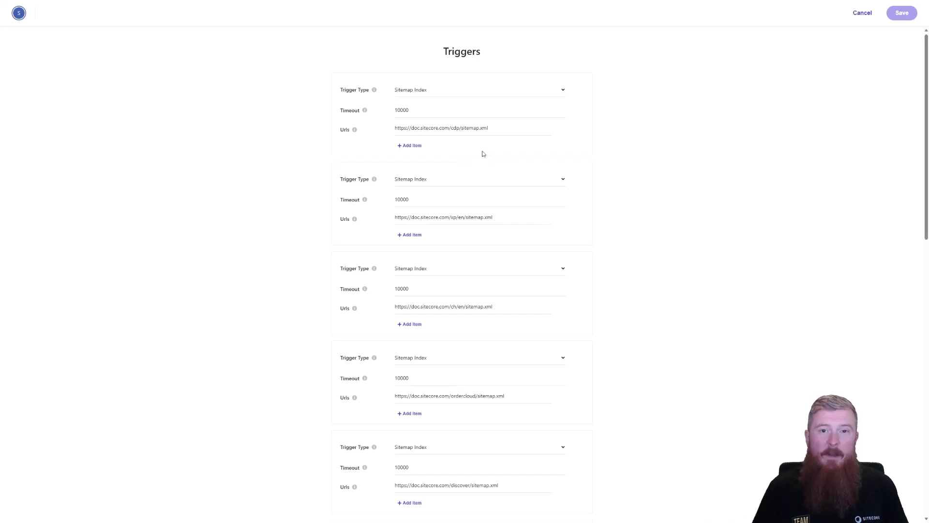
{"action": "left_click", "coordinate": [862, 12]}
Step: Inspect the JS extraction code of the content tagger in the Personalize Docs document extractor, and close it without saving
{"action": "scroll", "coordinate": [575, 218], "scroll_direction": "down", "scroll_amount": 3}
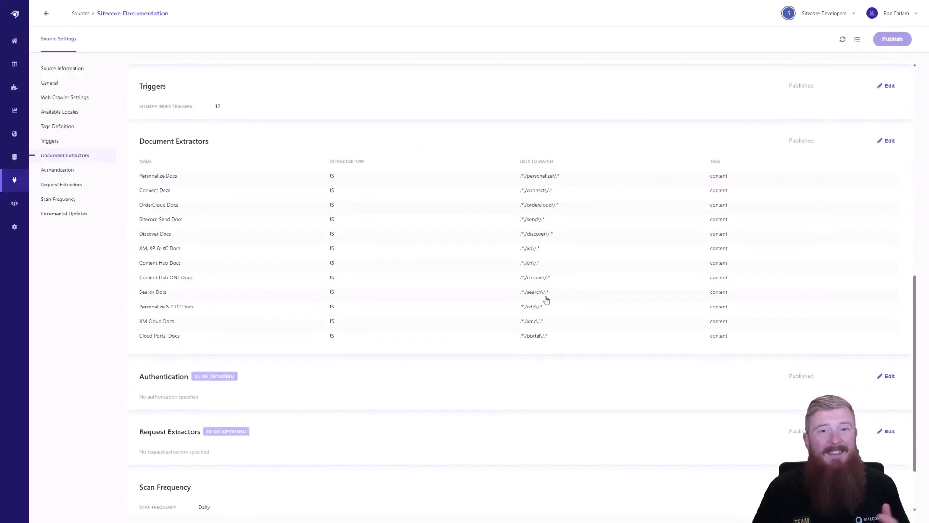
{"action": "left_click", "coordinate": [887, 141]}
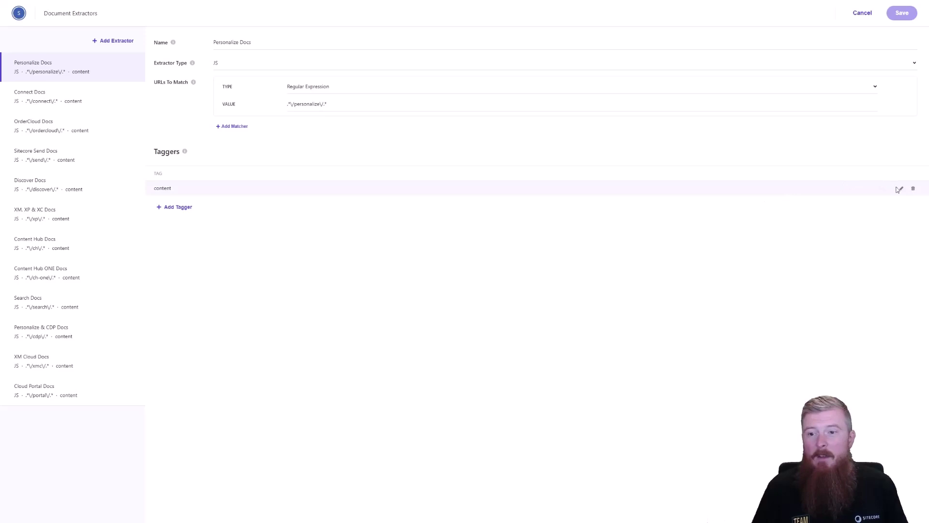
{"action": "left_click", "coordinate": [900, 189]}
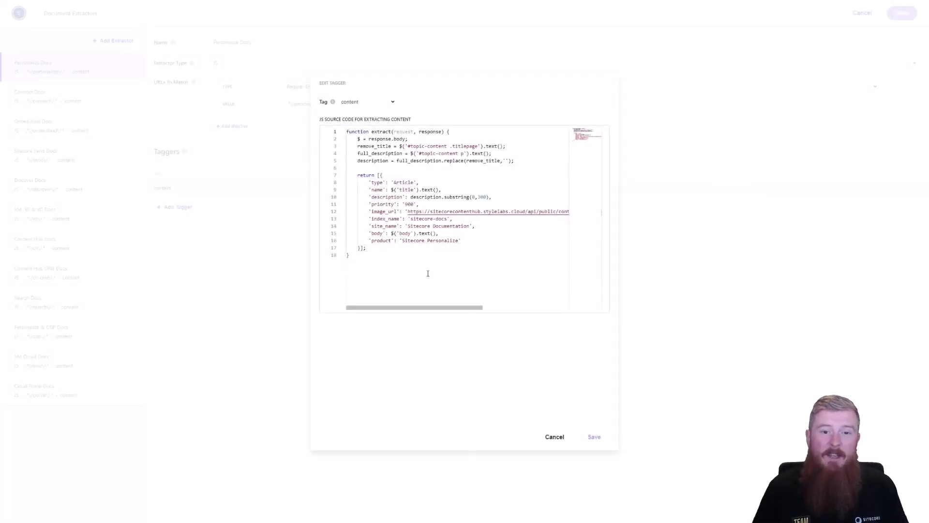
{"action": "left_click", "coordinate": [554, 436]}
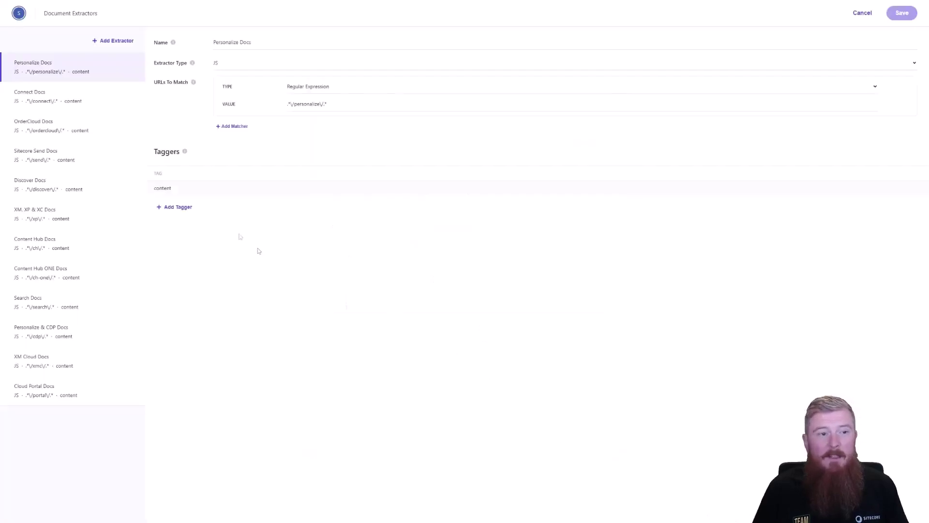
Step: Inspect the content tagger's JS code in the Connect Docs extractor, and return to the sources list without saving
{"action": "left_click", "coordinate": [74, 97]}
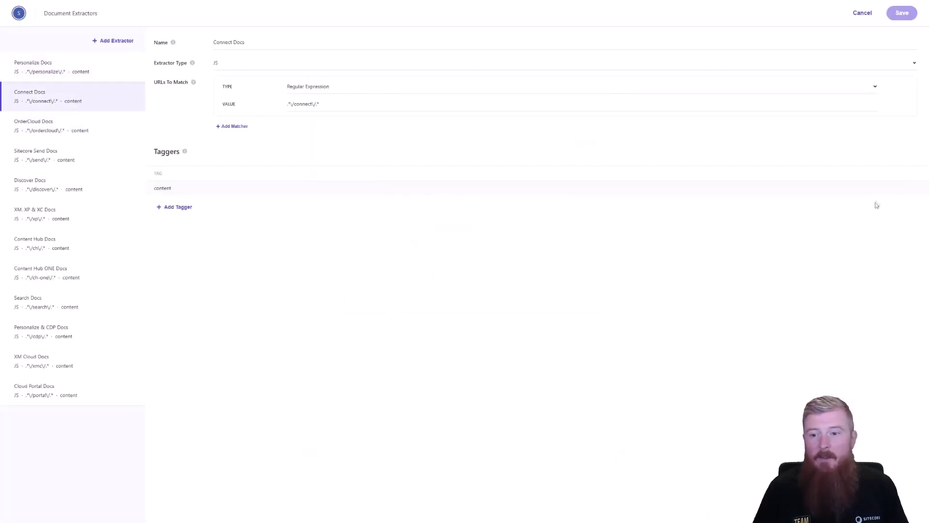
{"action": "left_click", "coordinate": [899, 188]}
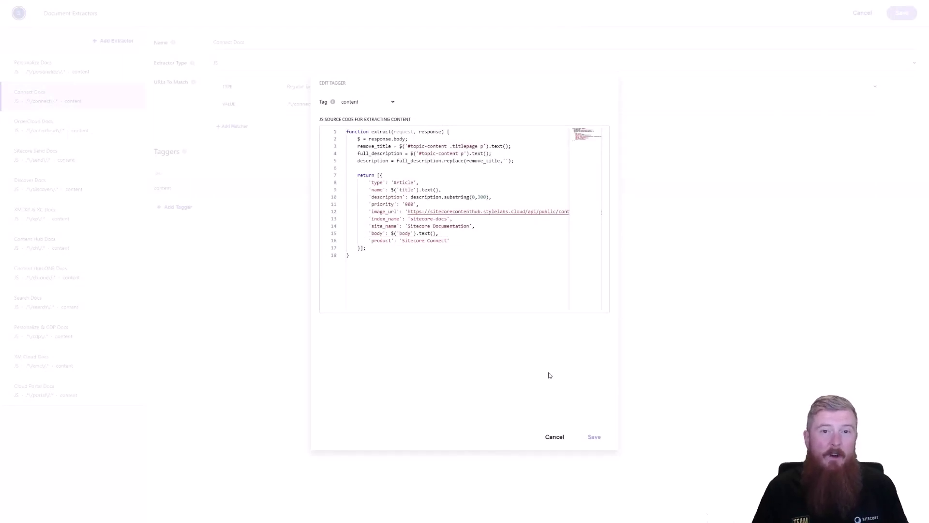
{"action": "left_click", "coordinate": [553, 437]}
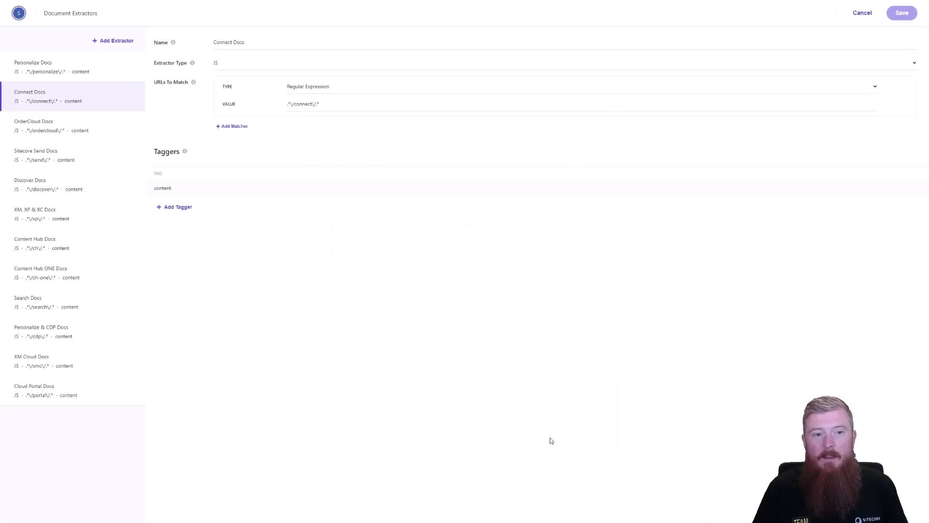
{"action": "left_click", "coordinate": [861, 13]}
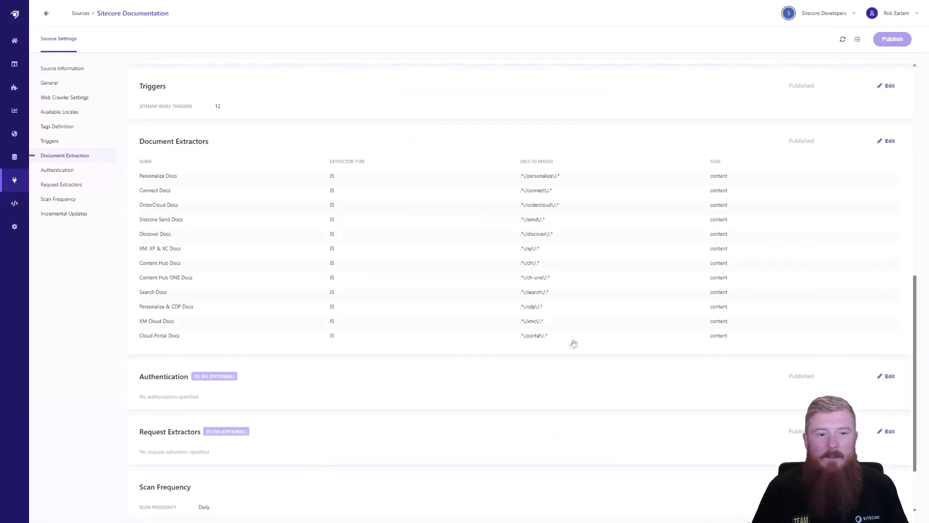
{"action": "left_click", "coordinate": [80, 13]}
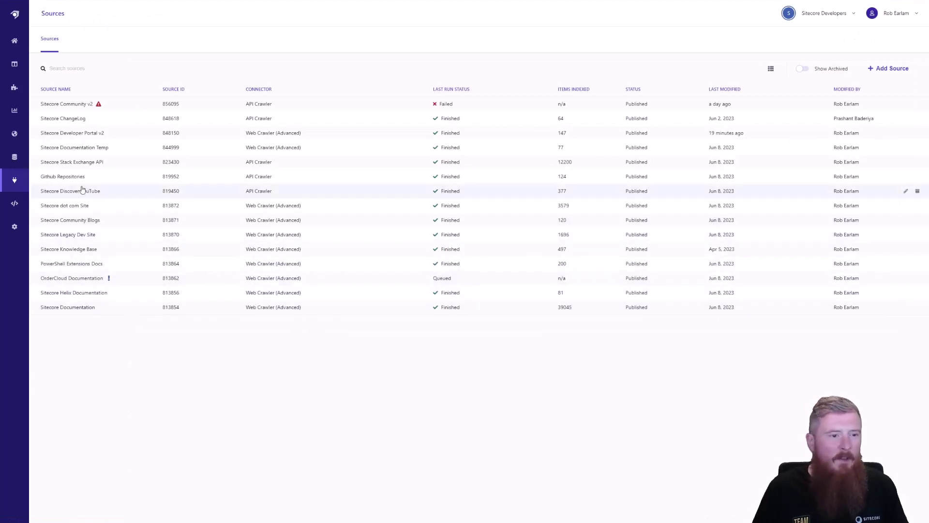
Step: Open the Github Repositories source and review its request triggers, leaving them without saving
{"action": "left_click", "coordinate": [61, 176]}
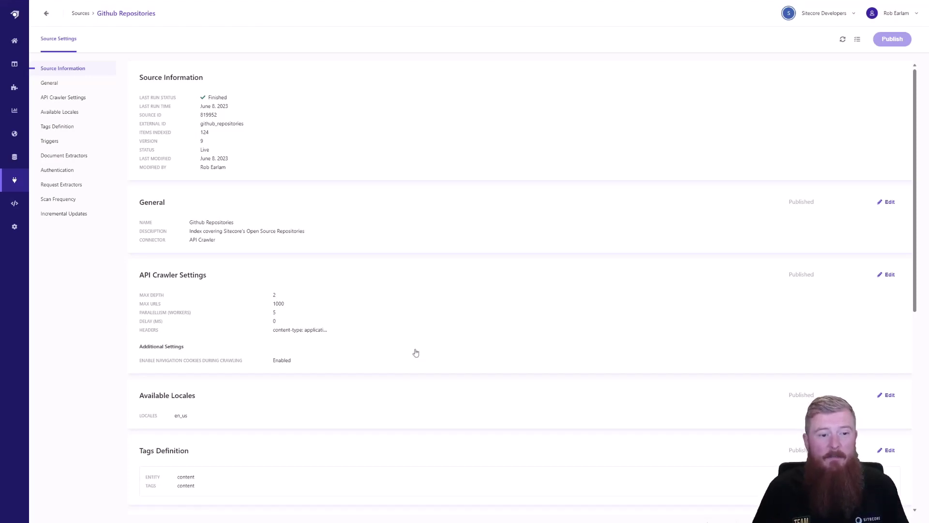
{"action": "scroll", "coordinate": [225, 214], "scroll_direction": "down", "scroll_amount": 7}
{"action": "left_click", "coordinate": [225, 214]}
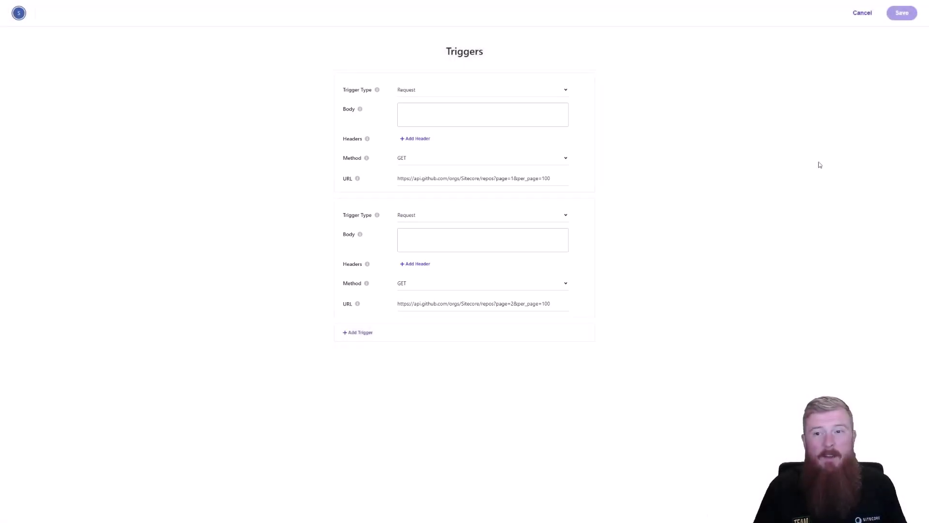
{"action": "left_click", "coordinate": [858, 15]}
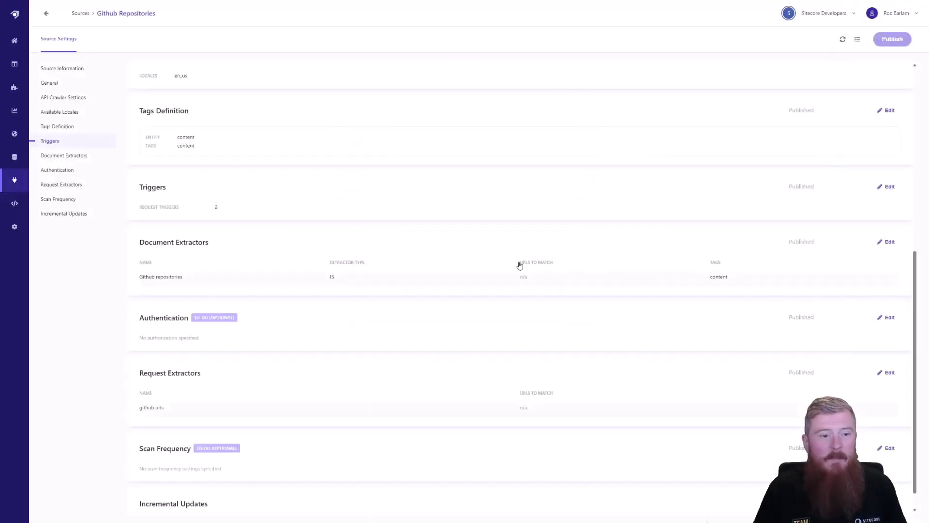
Step: Inspect the content tagger's JS code in the Github repositories document extractor, and return to the sources list without saving
{"action": "left_click", "coordinate": [377, 283]}
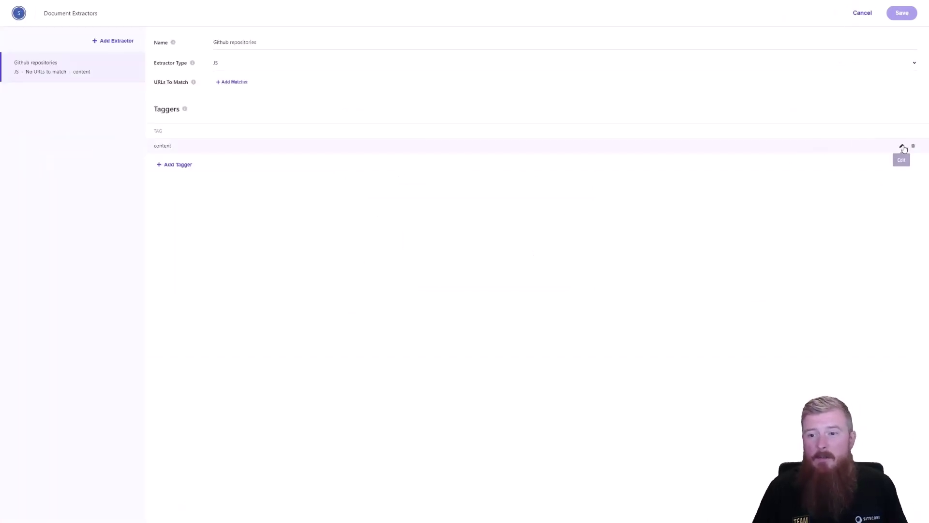
{"action": "left_click", "coordinate": [902, 147]}
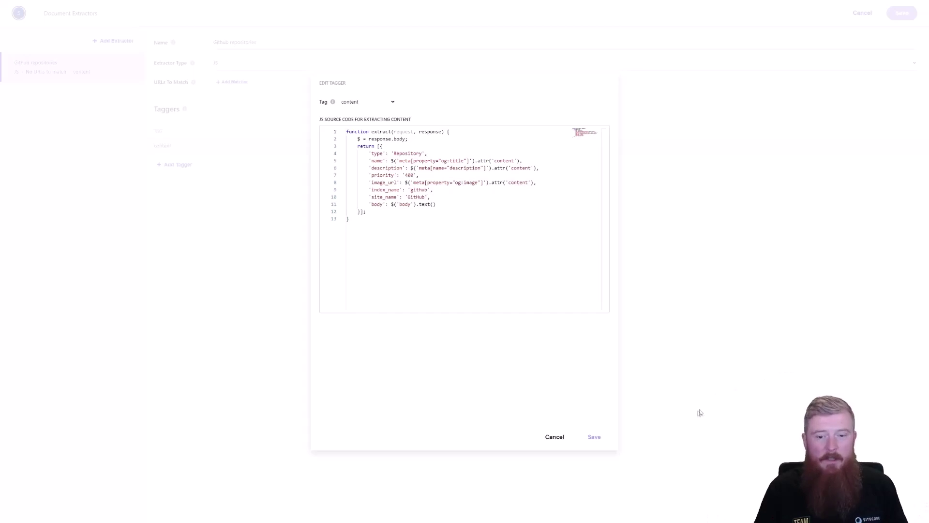
{"action": "left_click", "coordinate": [552, 438]}
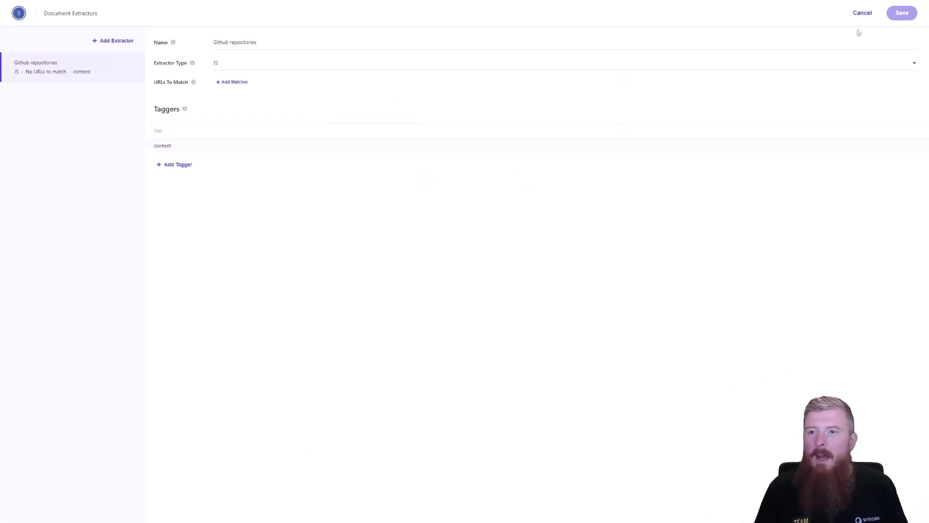
{"action": "left_click", "coordinate": [862, 13]}
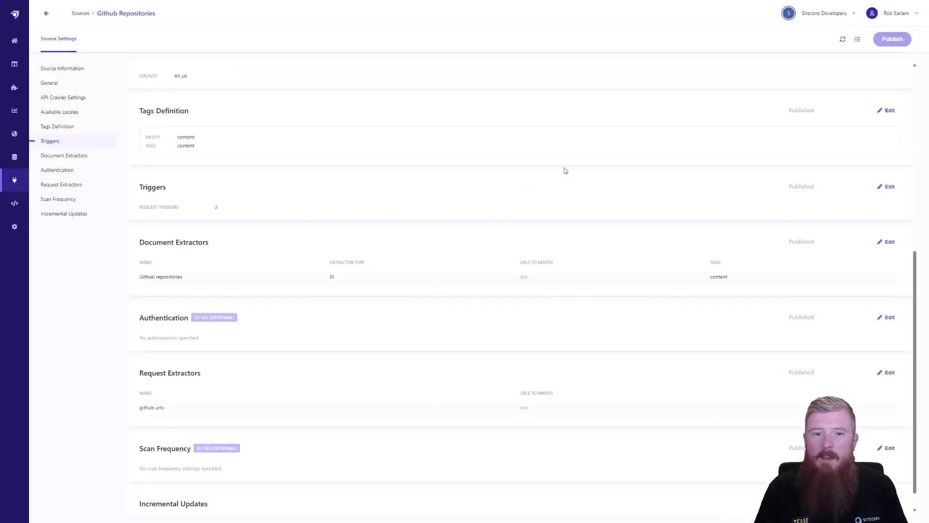
{"action": "left_click", "coordinate": [78, 13]}
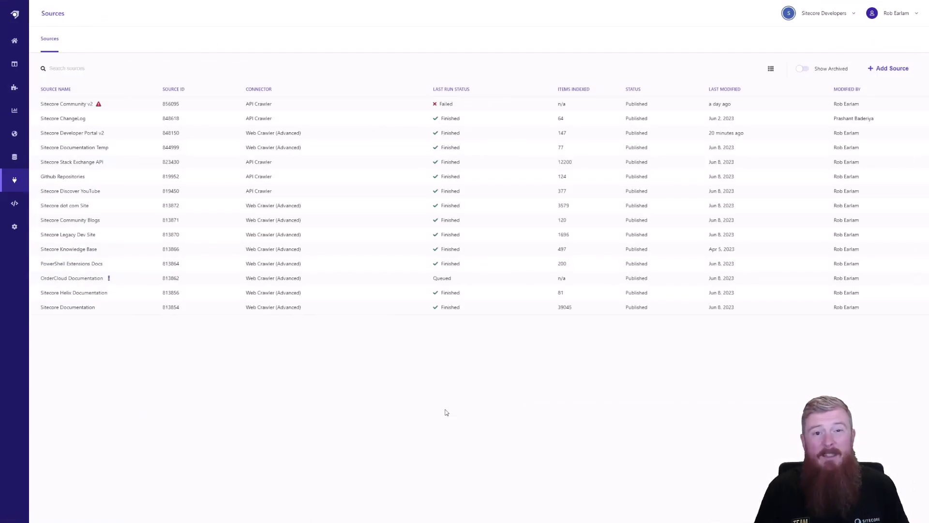
Step: Open the document extractor settings of the PowerShell Extensions Docs source
{"action": "left_click", "coordinate": [97, 263]}
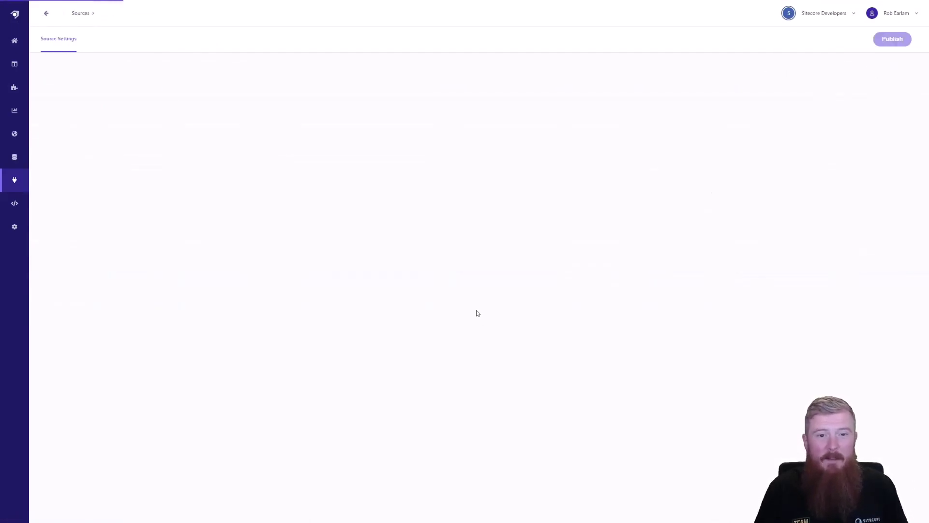
{"action": "scroll", "coordinate": [478, 312], "scroll_direction": "down", "scroll_amount": 5}
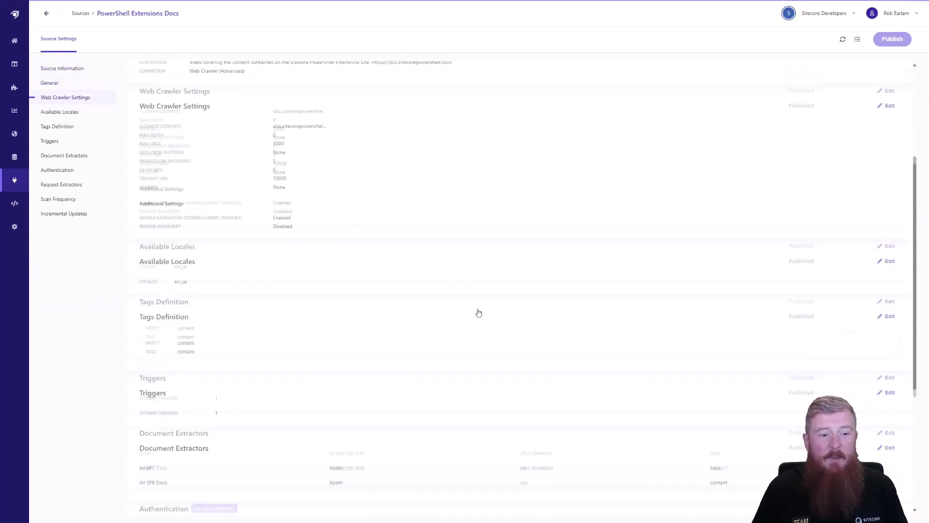
{"action": "scroll", "coordinate": [474, 316], "scroll_direction": "down", "scroll_amount": 2}
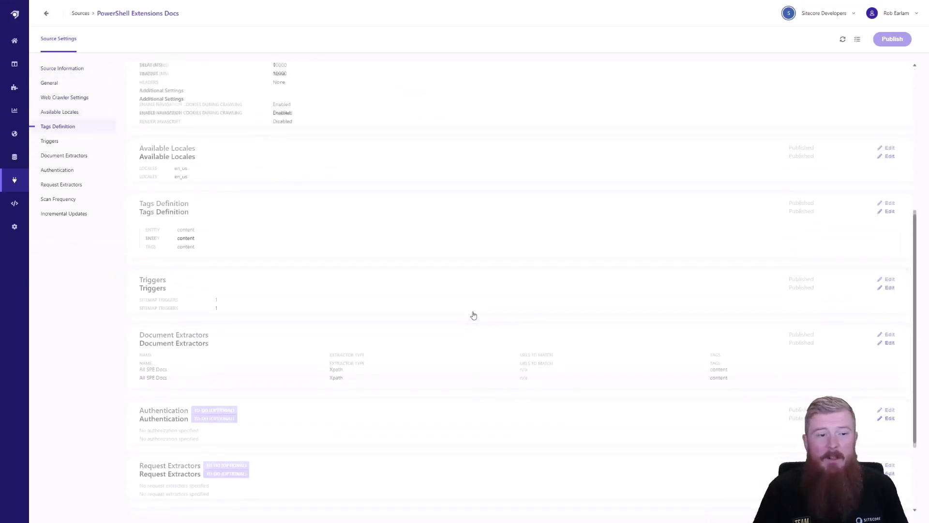
{"action": "left_click", "coordinate": [359, 262]}
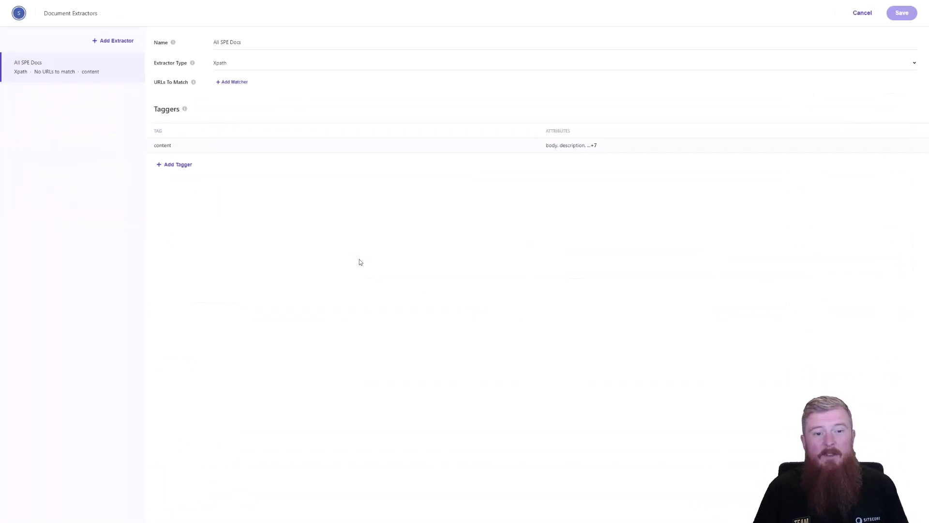
Step: Open the content tagger of the All SPE Docs extractor and expand its description rule to view the XPath selector
{"action": "mouse_move", "coordinate": [731, 151]}
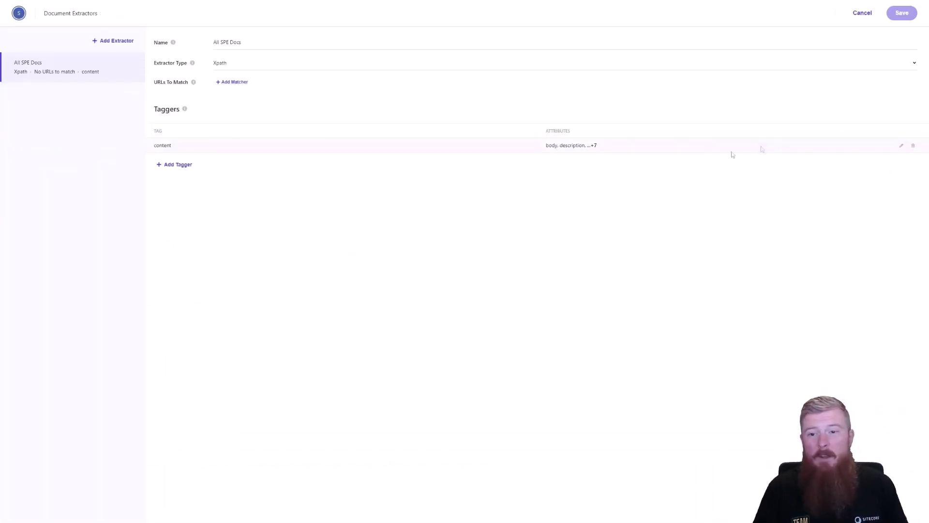
{"action": "left_click", "coordinate": [900, 146]}
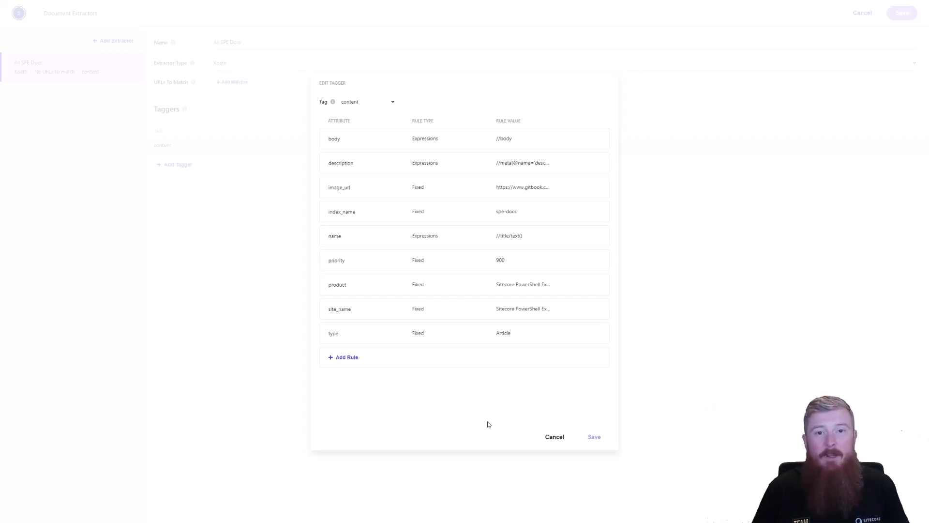
{"action": "mouse_move", "coordinate": [443, 135]}
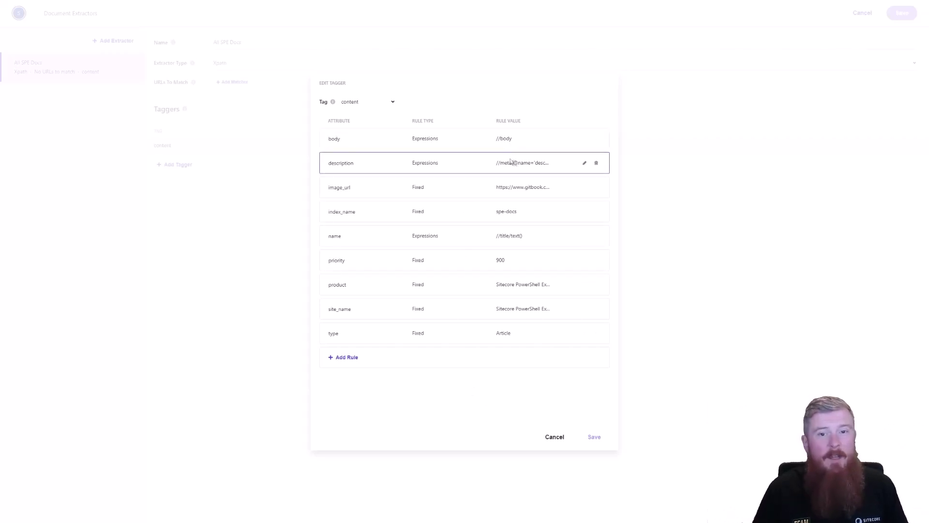
{"action": "left_click", "coordinate": [584, 165]}
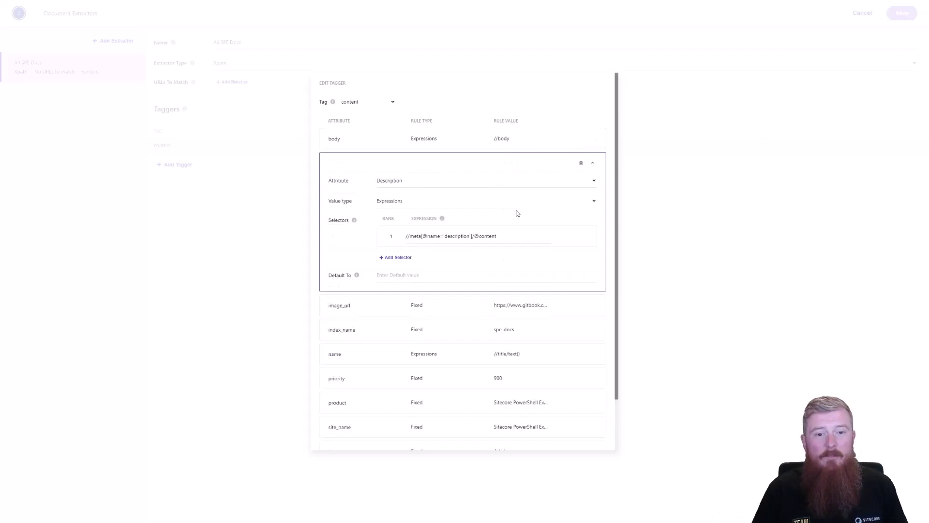